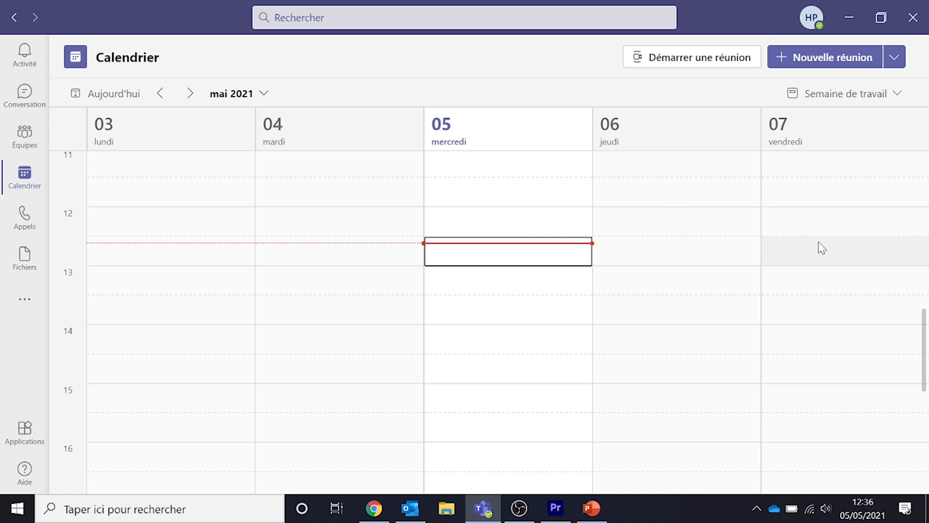
# Create a new live event in the calendar with the title "Visioconférence - Teams Formation"
pyautogui.click(28, 180)
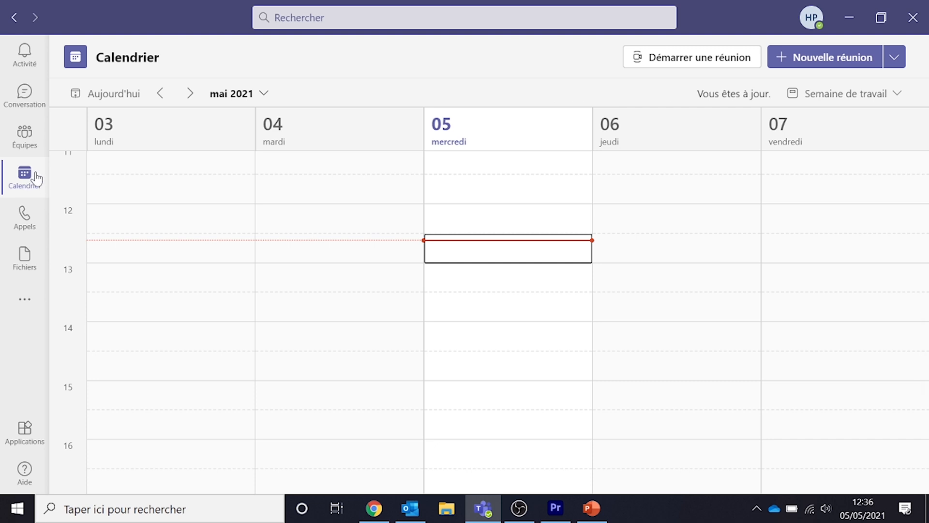
pyautogui.click(893, 58)
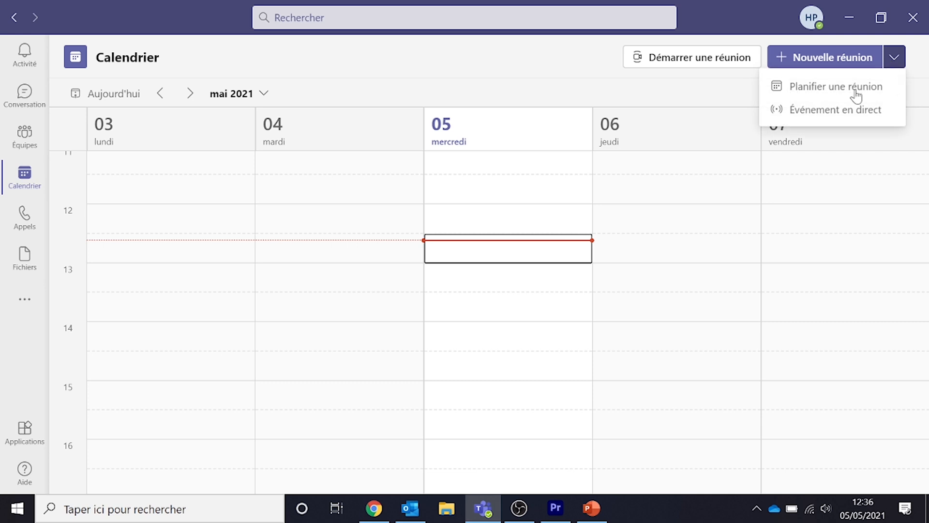
pyautogui.click(876, 122)
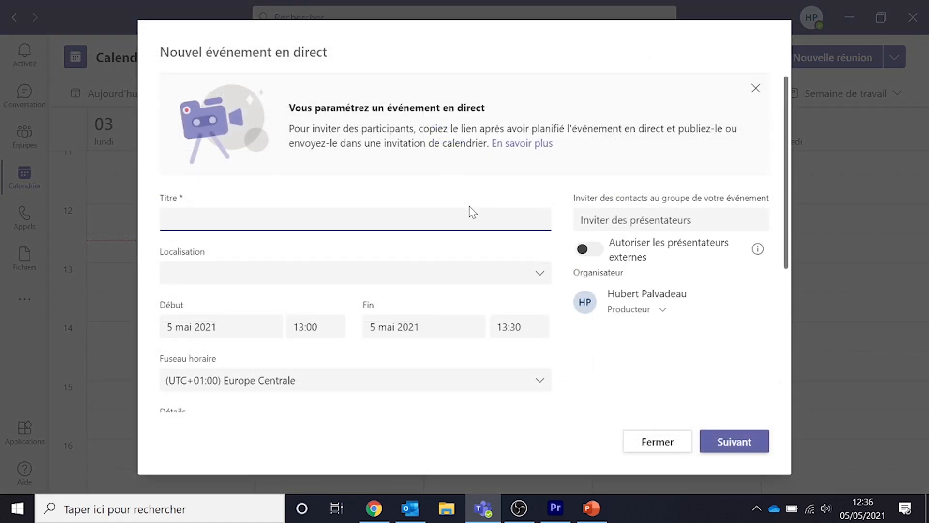
pyautogui.write('Visioconférence - Teams')
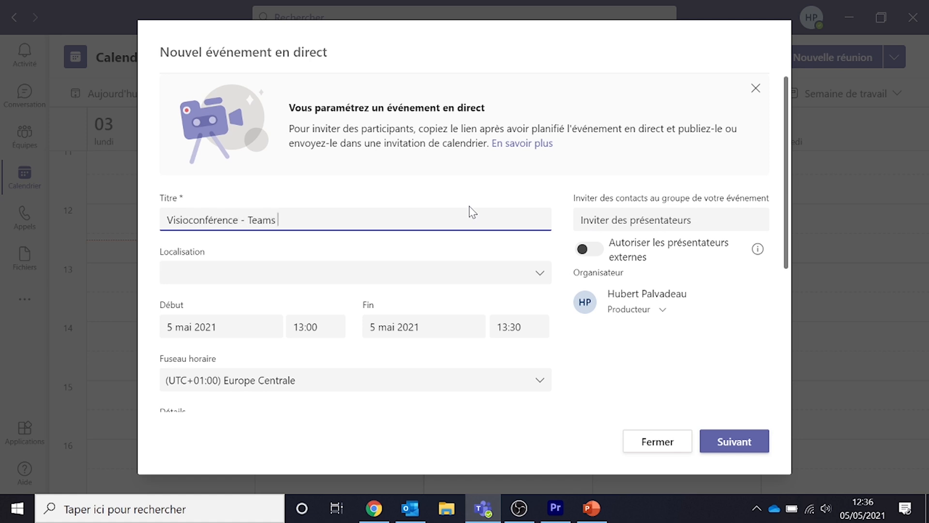
pyautogui.write(' Formation')
pyautogui.scroll(-3, 357, 390)
pyautogui.scroll(-1, 356, 290)
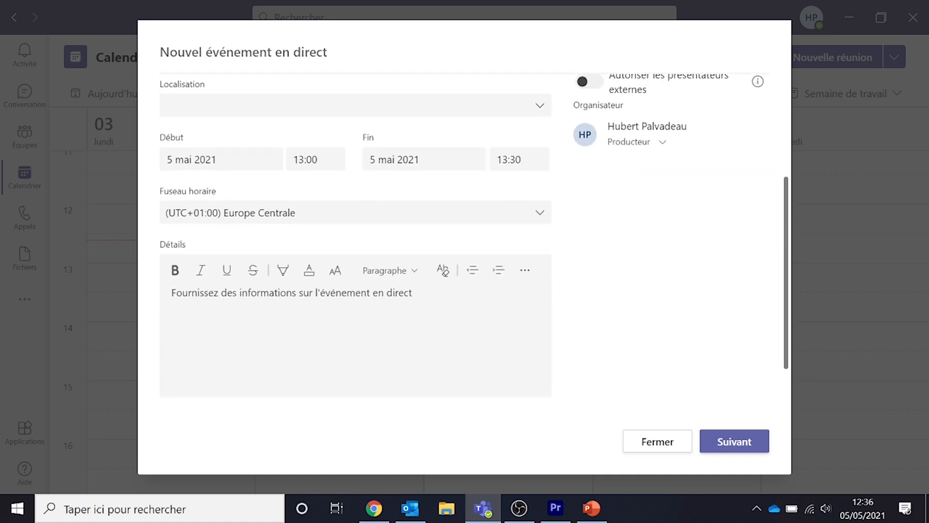
pyautogui.scroll(4, 726, 310)
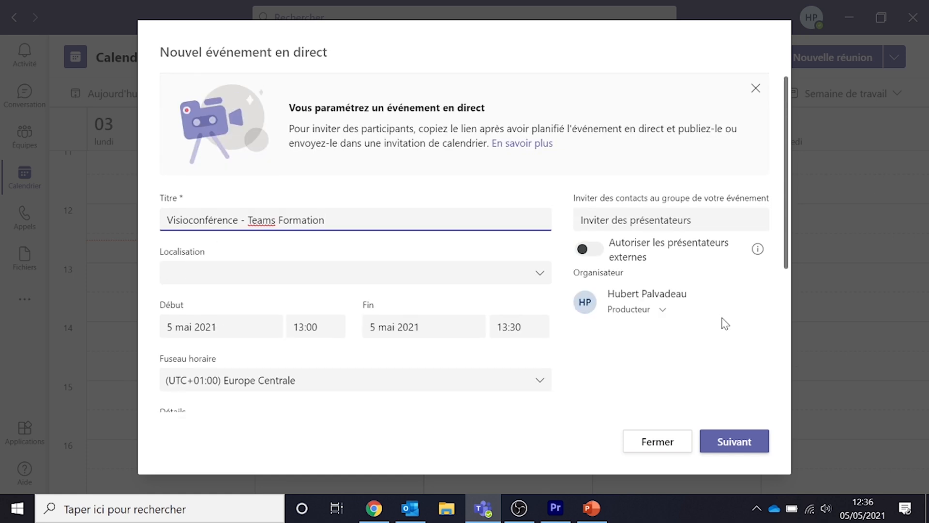
# Allow external presenters for the live event and proceed to its permission settings
pyautogui.click(596, 255)
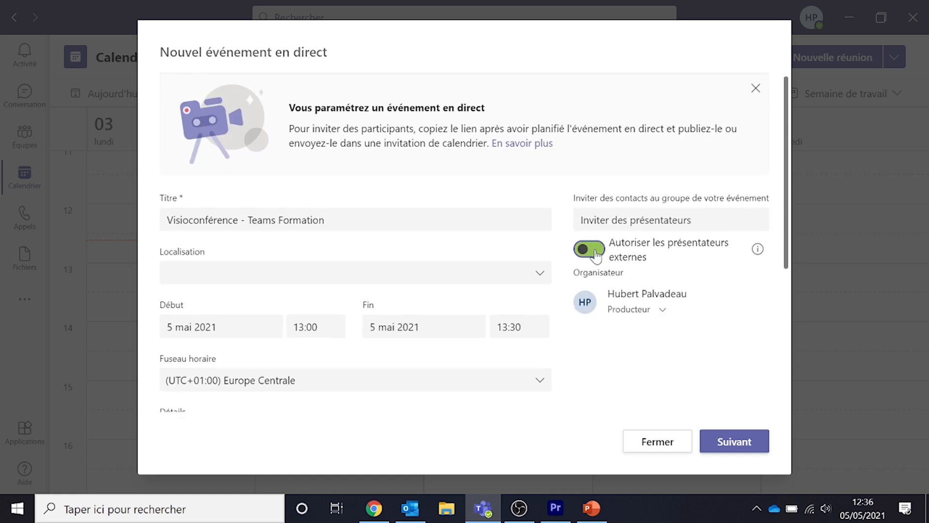
pyautogui.click(631, 220)
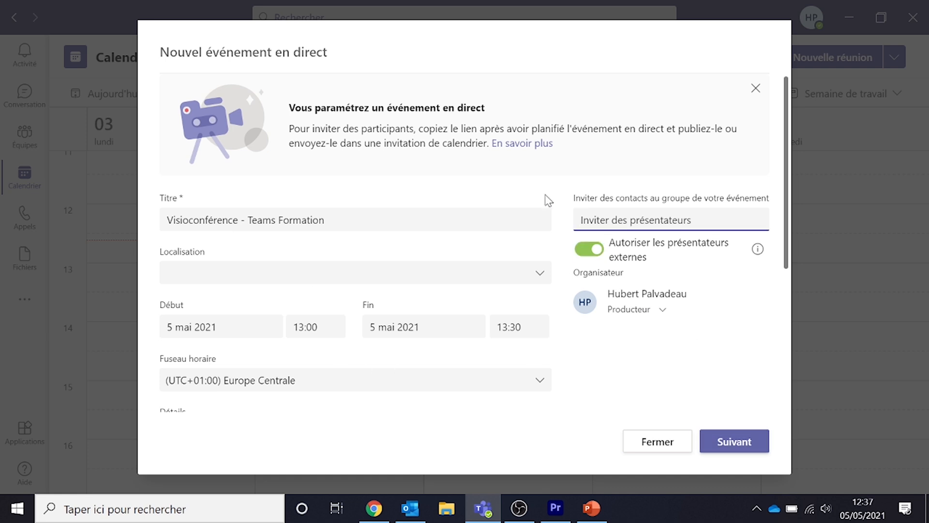
pyautogui.click(734, 446)
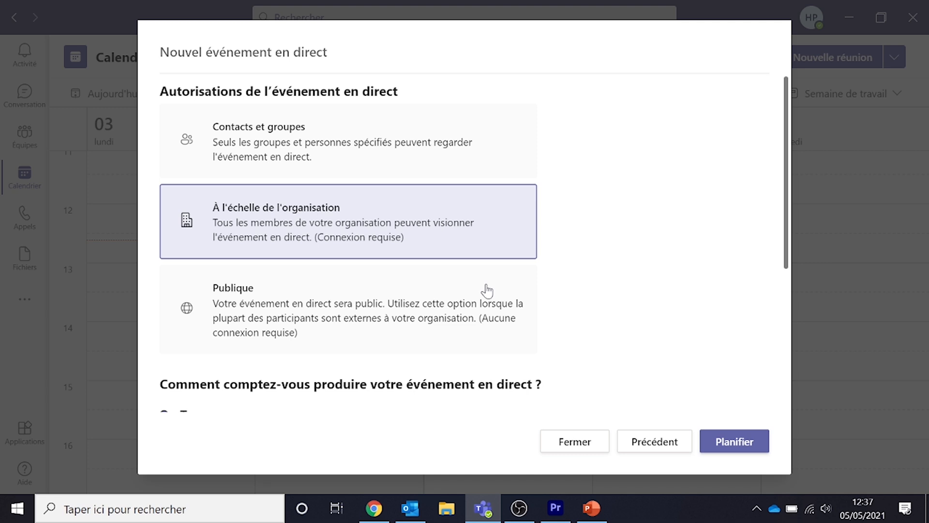
# Make the live event public and set the captions' spoken language to Français (France)
pyautogui.click(481, 310)
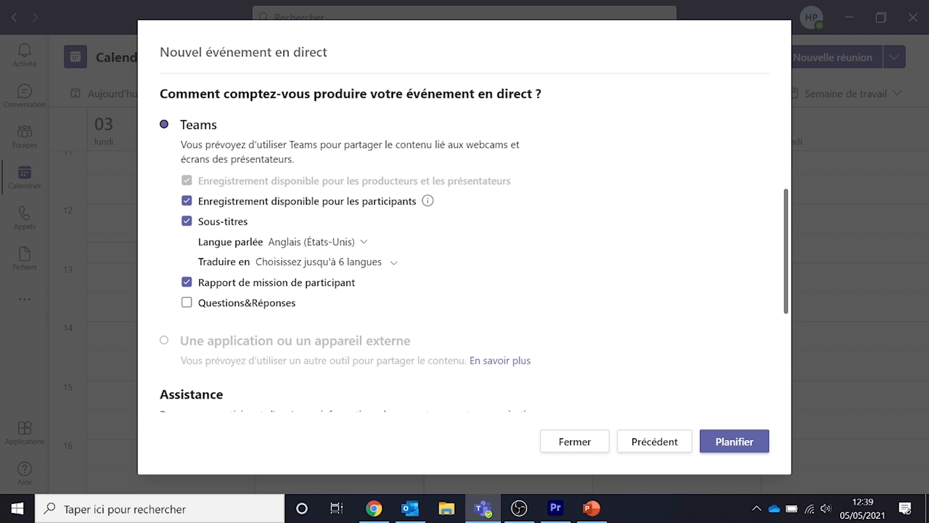
pyautogui.click(305, 244)
pyautogui.scroll(-5, 334, 310)
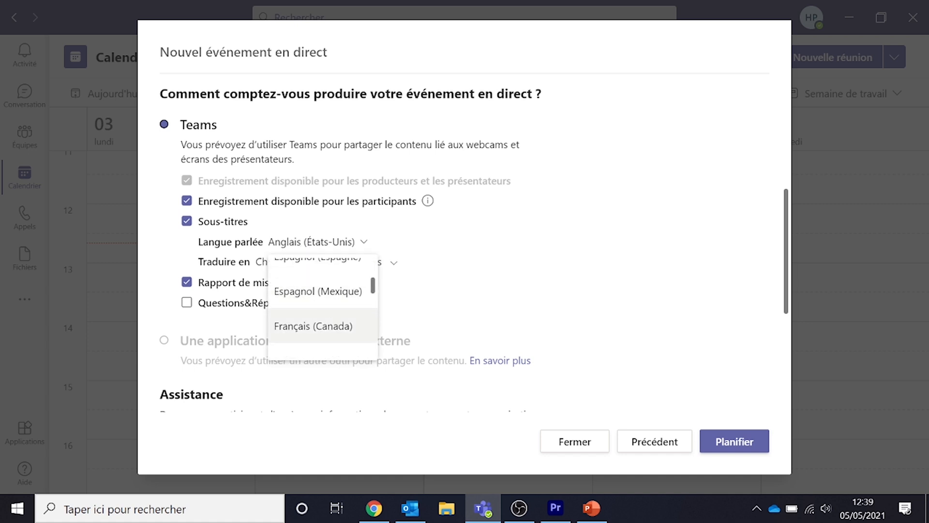
pyautogui.scroll(3, 338, 321)
pyautogui.click(333, 268)
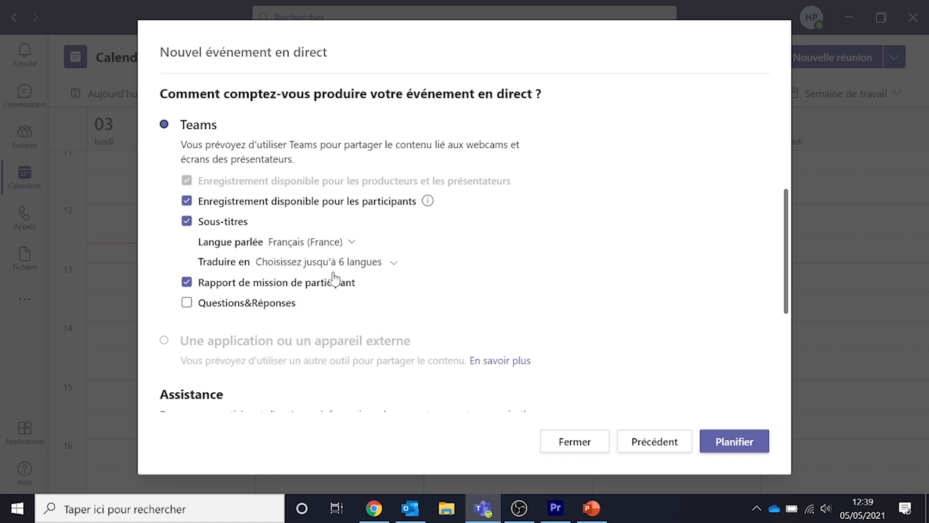
# Enable Questions&Réponses for the live event and review the remaining production options
pyautogui.click(269, 312)
pyautogui.scroll(-3, 499, 305)
pyautogui.scroll(5, 502, 305)
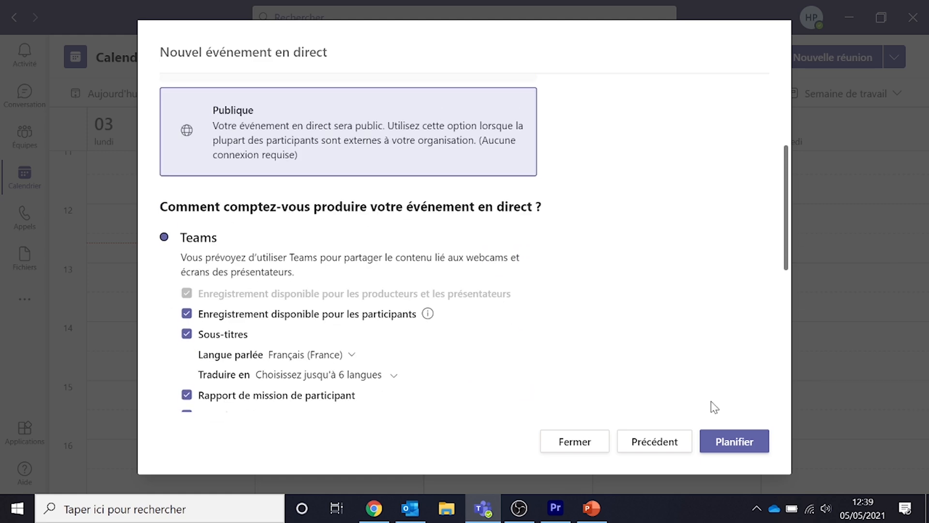
# Schedule the live event and copy its attendee link
pyautogui.click(742, 443)
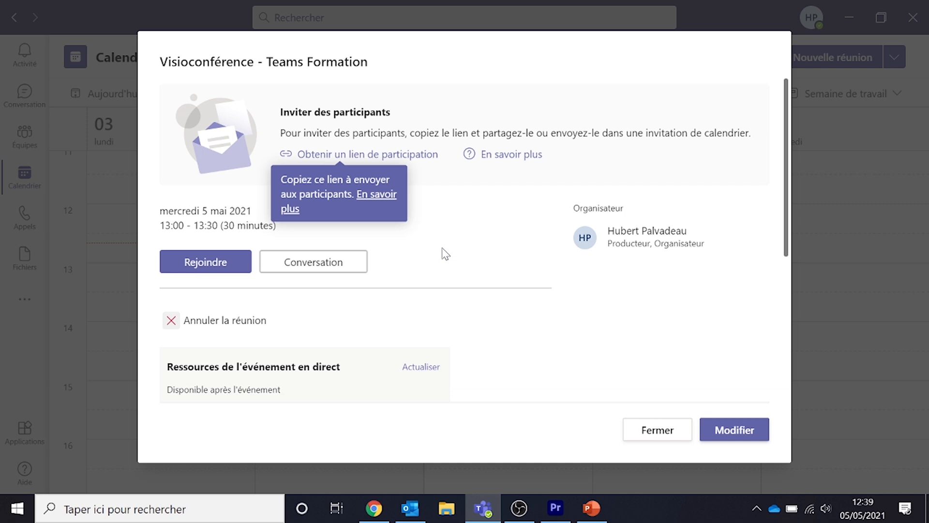
pyautogui.click(424, 160)
pyautogui.click(423, 156)
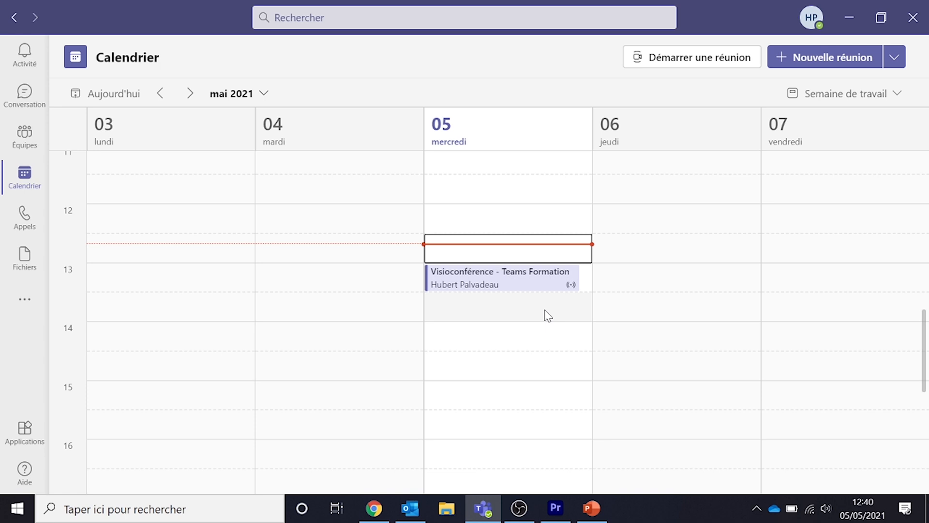
# Join the scheduled event from the calendar as producer, with the microphone on and the device settings shown
pyautogui.doubleClick(536, 278)
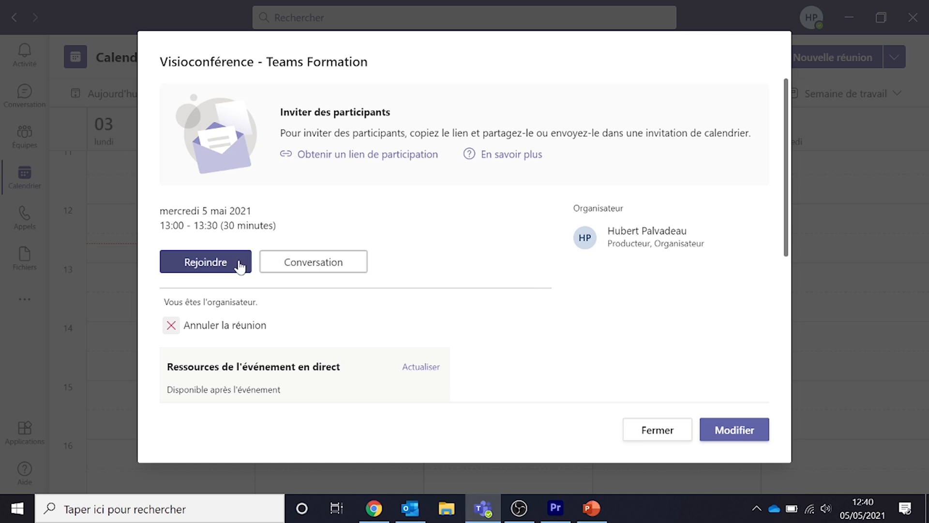
pyautogui.click(240, 265)
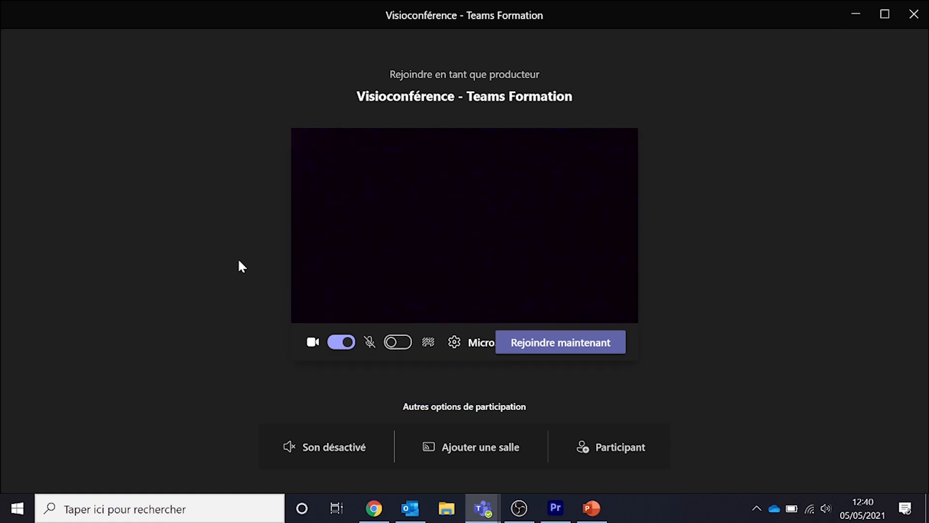
pyautogui.click(403, 344)
pyautogui.click(453, 342)
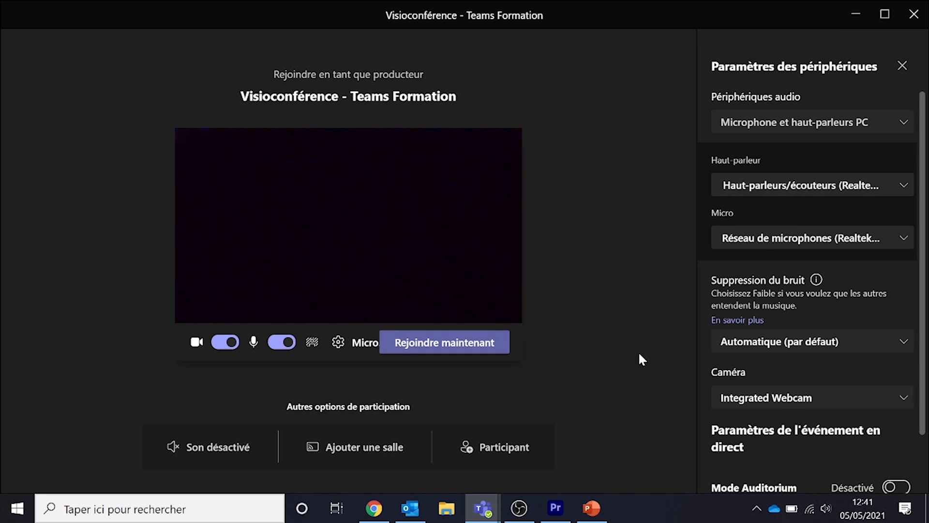
pyautogui.click(465, 344)
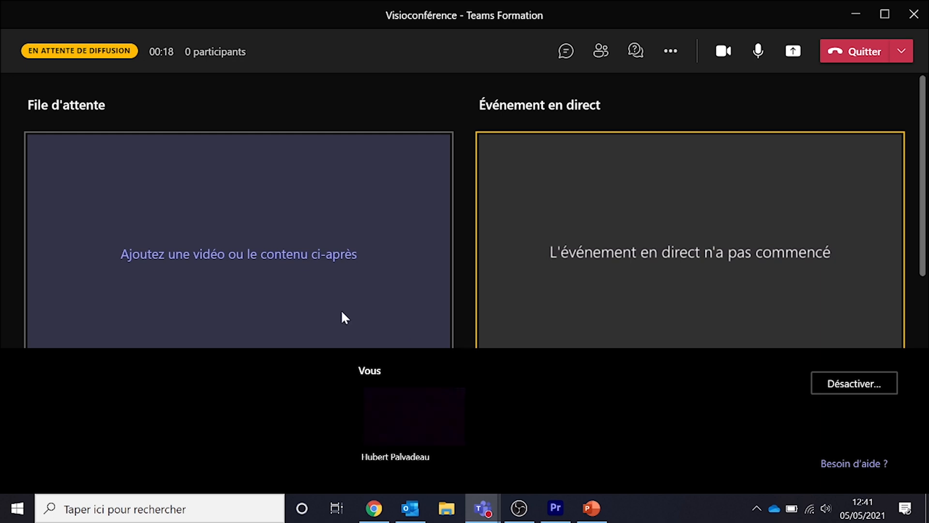
# Switch the queue to the content-plus-video layout and place your own webcam feed in the video slot
pyautogui.scroll(-2, 341, 309)
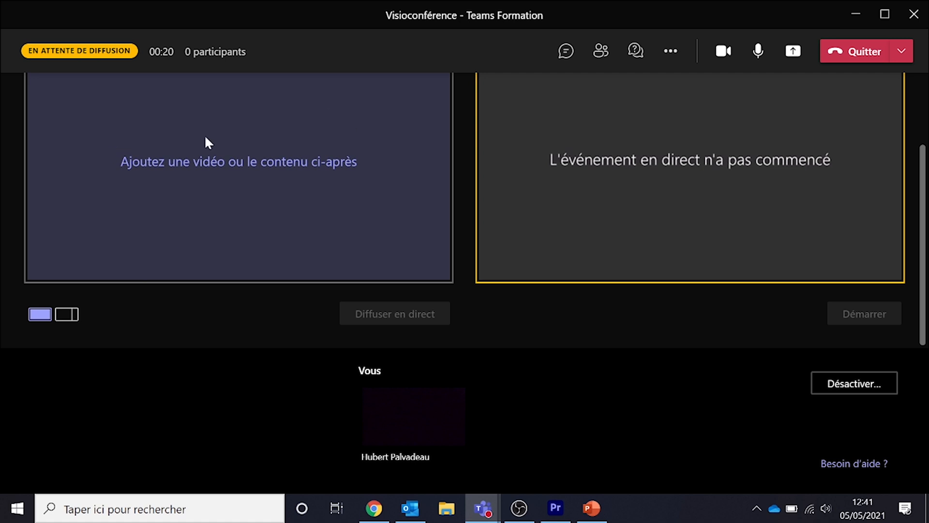
pyautogui.click(68, 314)
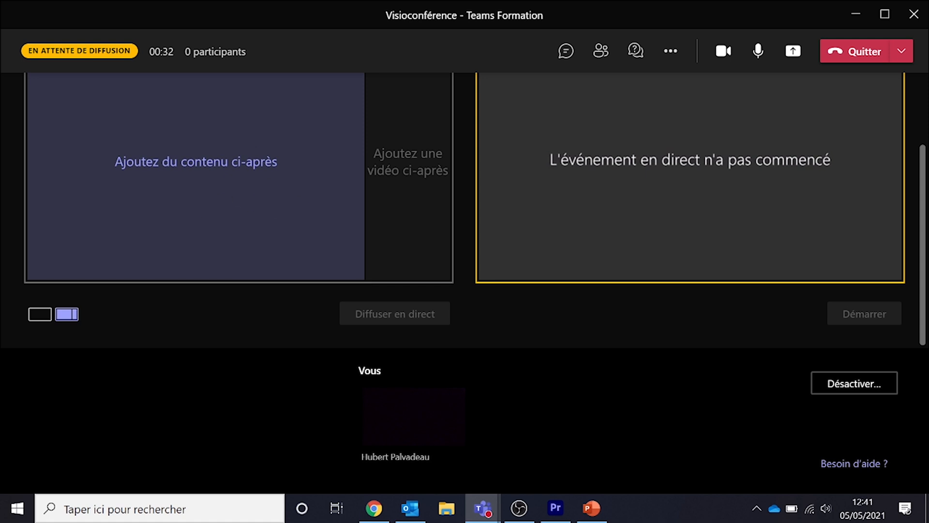
pyautogui.scroll(2, 245, 194)
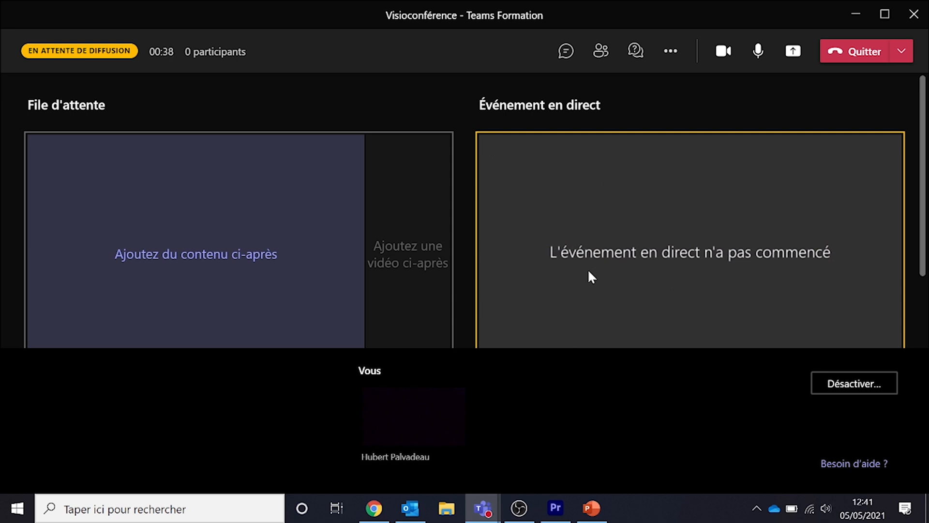
pyautogui.scroll(-2, 309, 230)
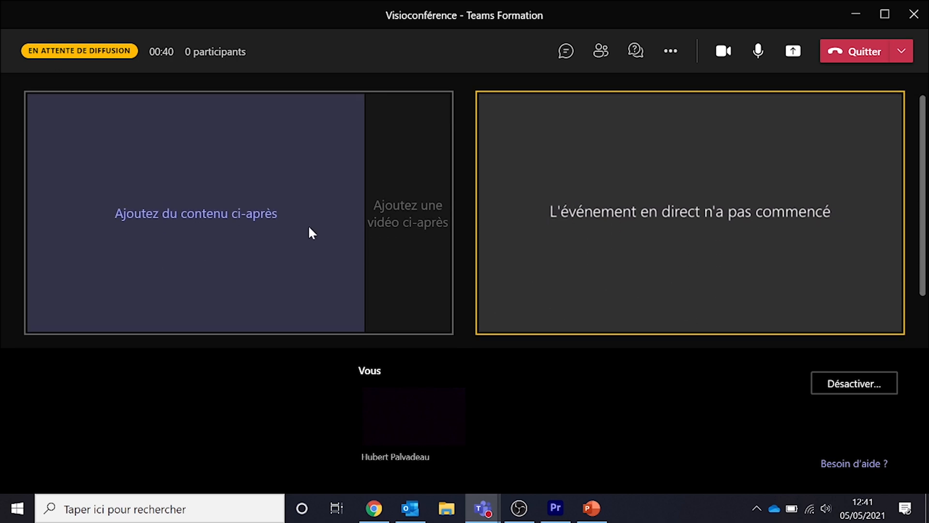
pyautogui.click(409, 182)
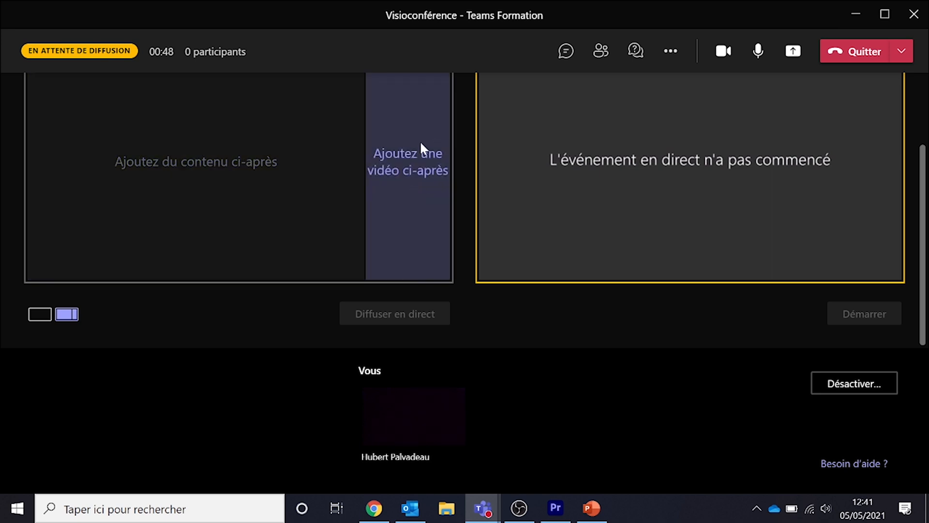
pyautogui.click(399, 417)
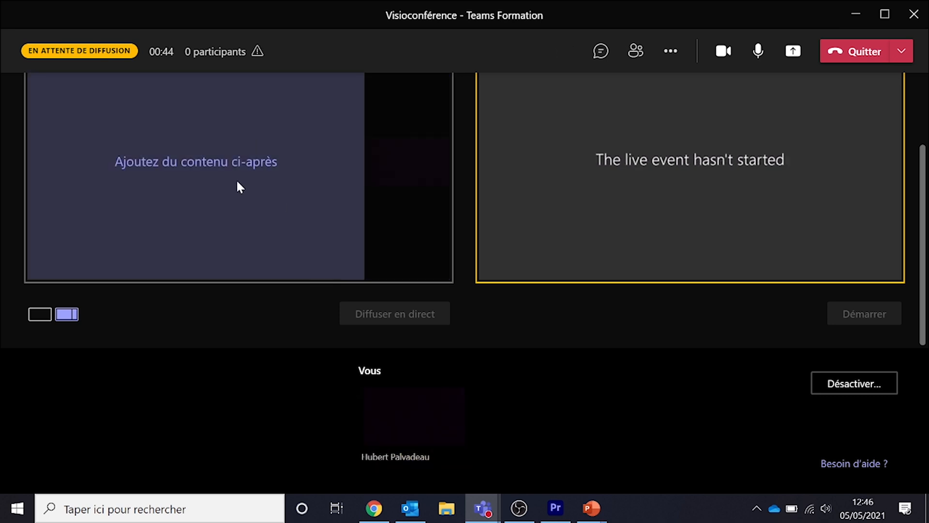
# Share the PowerPoint slideshow window and place it in the queue's content slot
pyautogui.doubleClick(235, 192)
pyautogui.click(276, 205)
pyautogui.click(792, 52)
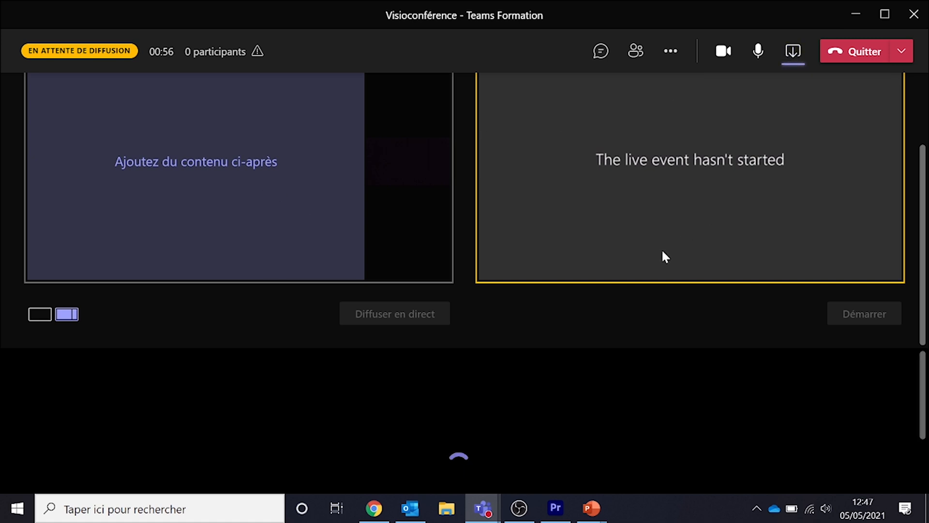
pyautogui.scroll(-3, 369, 391)
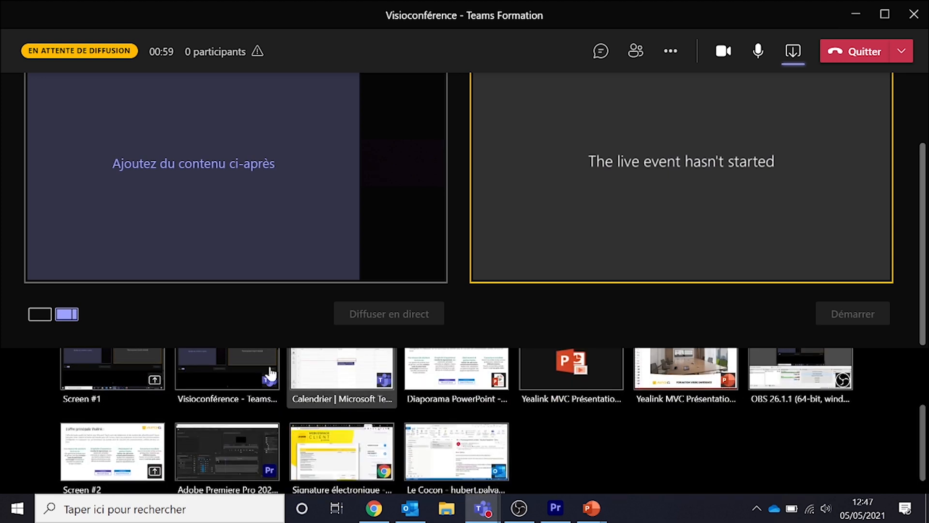
pyautogui.scroll(3, 338, 390)
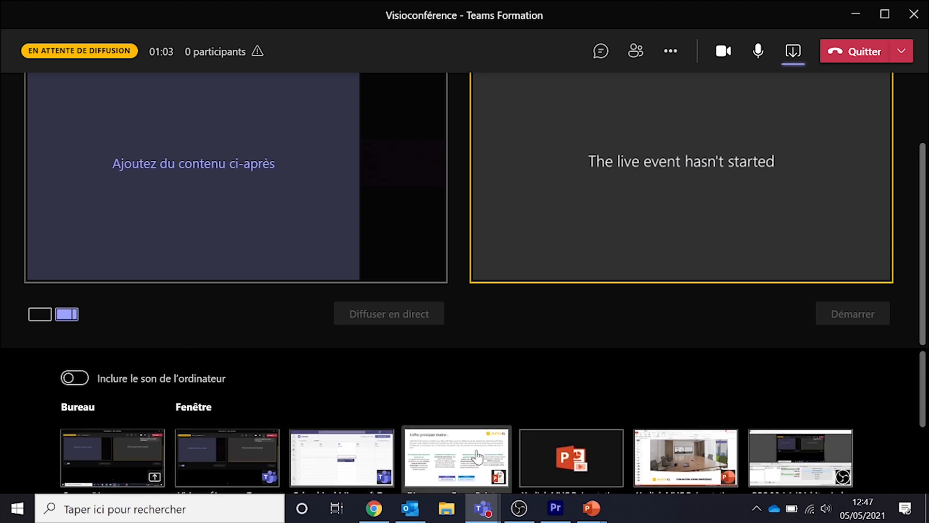
pyautogui.click(454, 463)
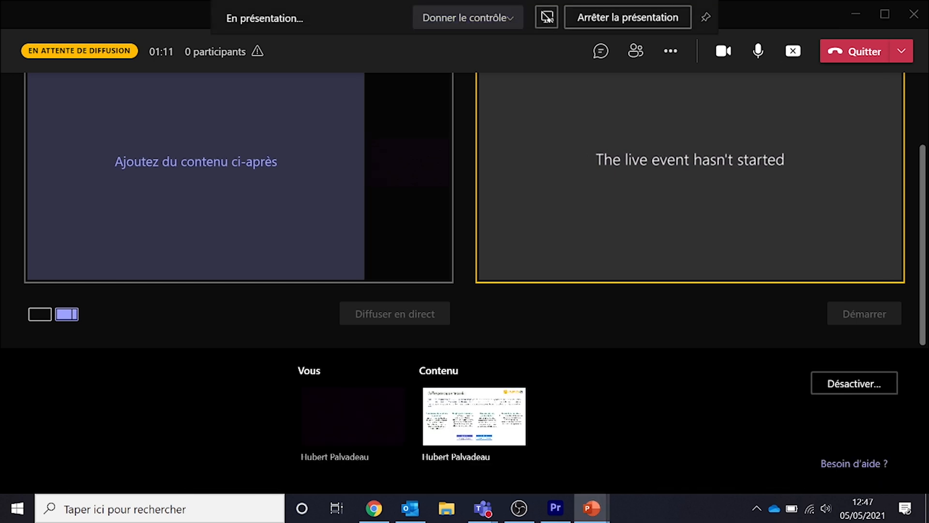
pyautogui.click(481, 422)
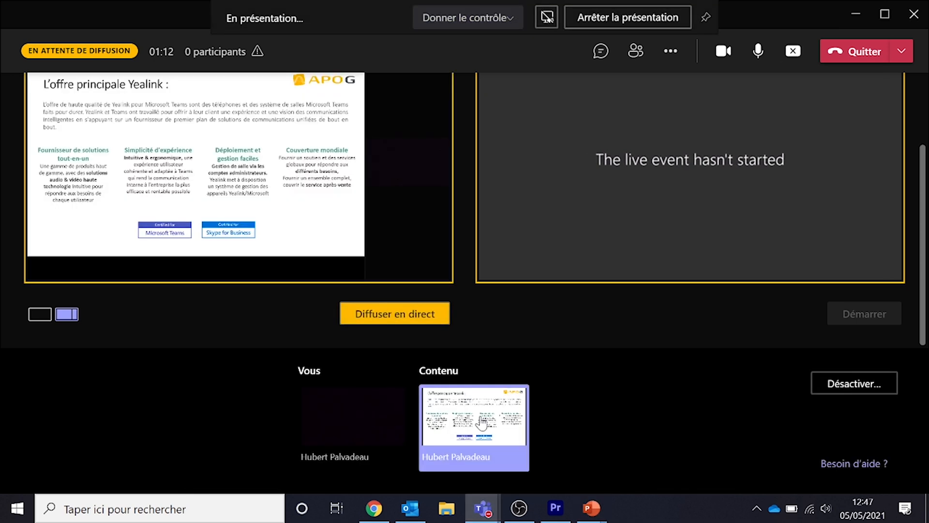
# Send the queued slideshow and webcam to the live output and start the live event
pyautogui.scroll(3, 256, 334)
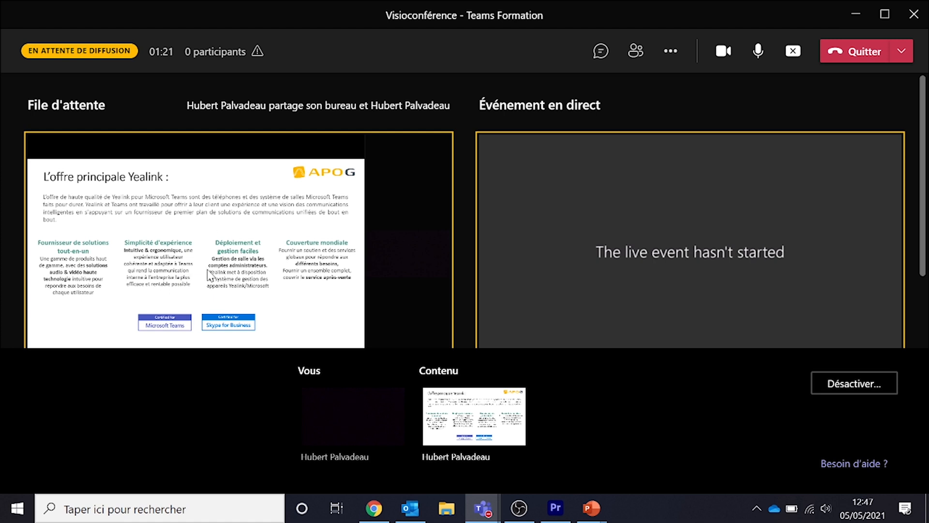
pyautogui.scroll(-2, 547, 334)
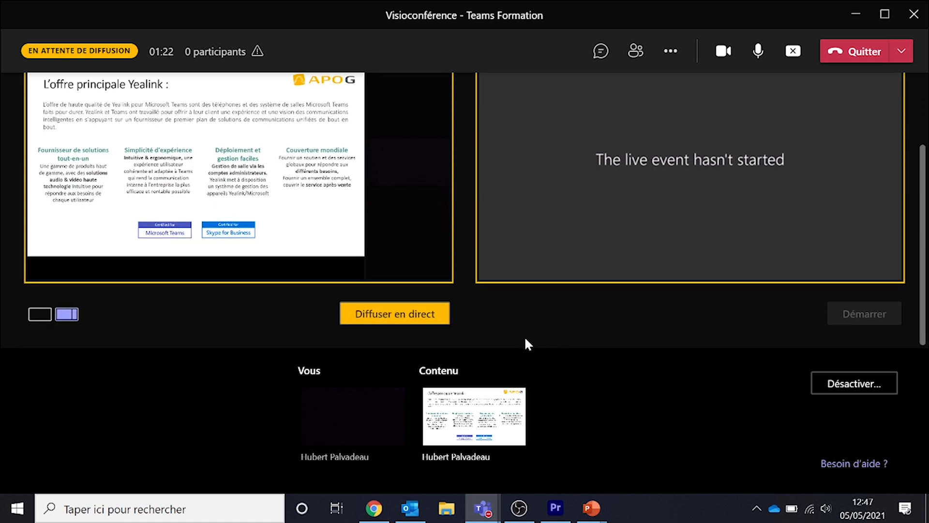
pyautogui.click(397, 323)
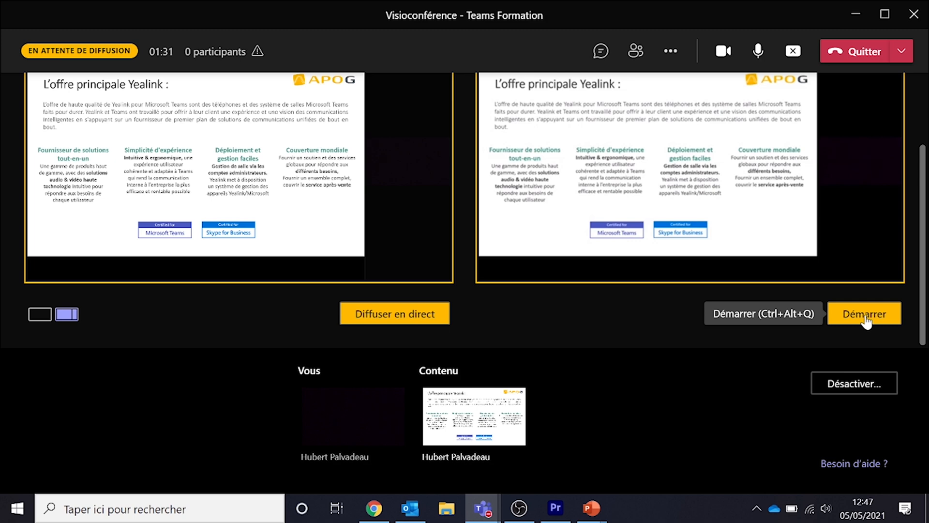
pyautogui.click(866, 319)
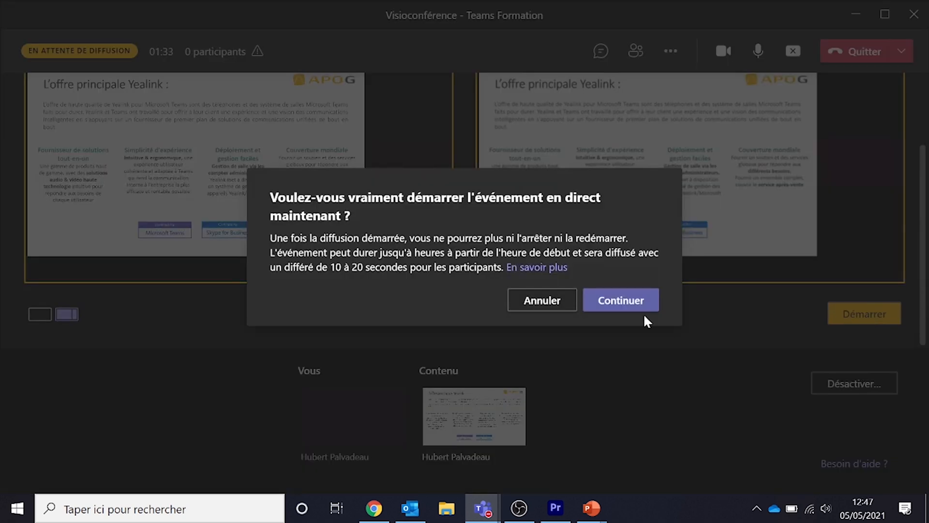
pyautogui.click(641, 307)
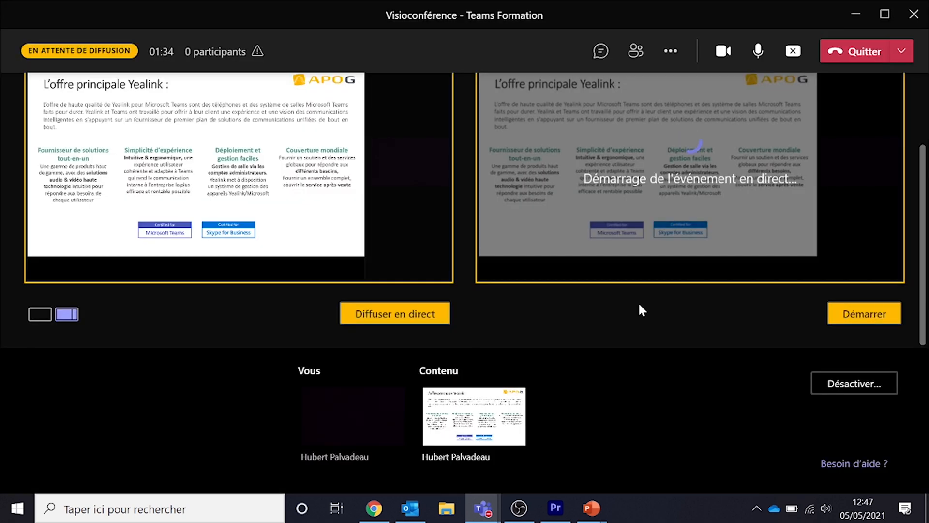